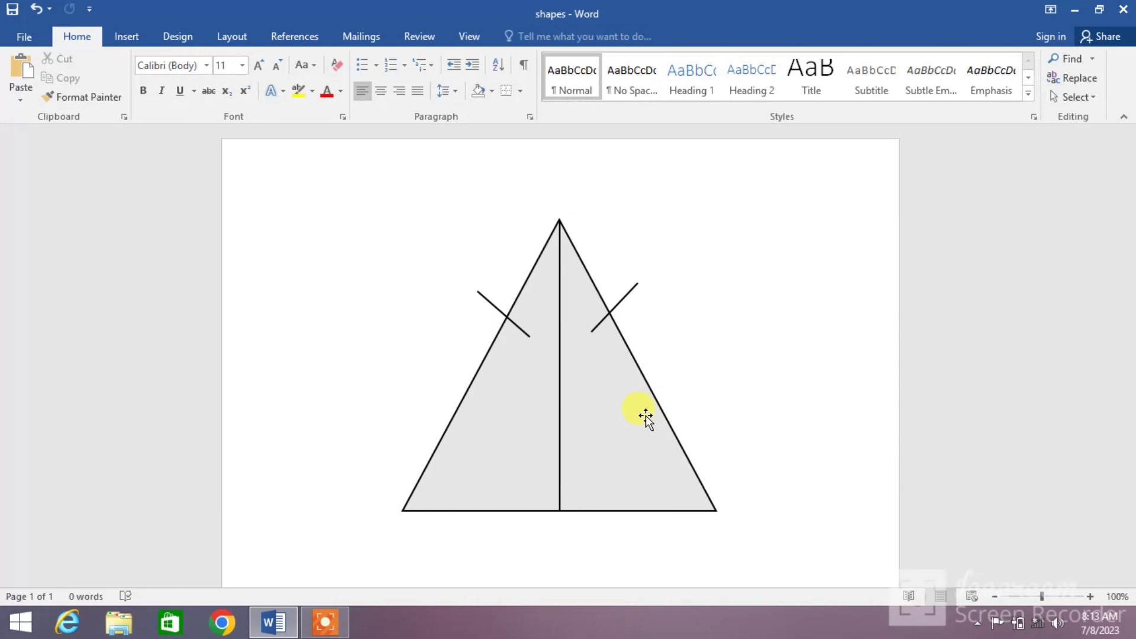
- Inspect the finished grey triangle drawing with its center line and crossing lines
{"action": "left_click", "coordinate": [560, 392]}
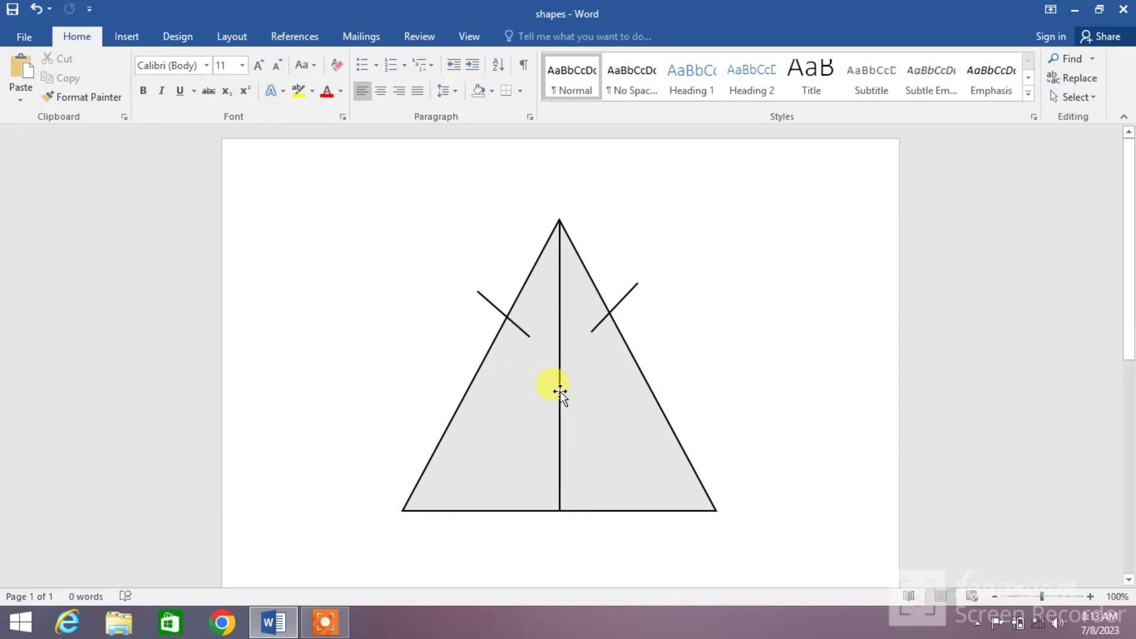
{"action": "left_click", "coordinate": [524, 332]}
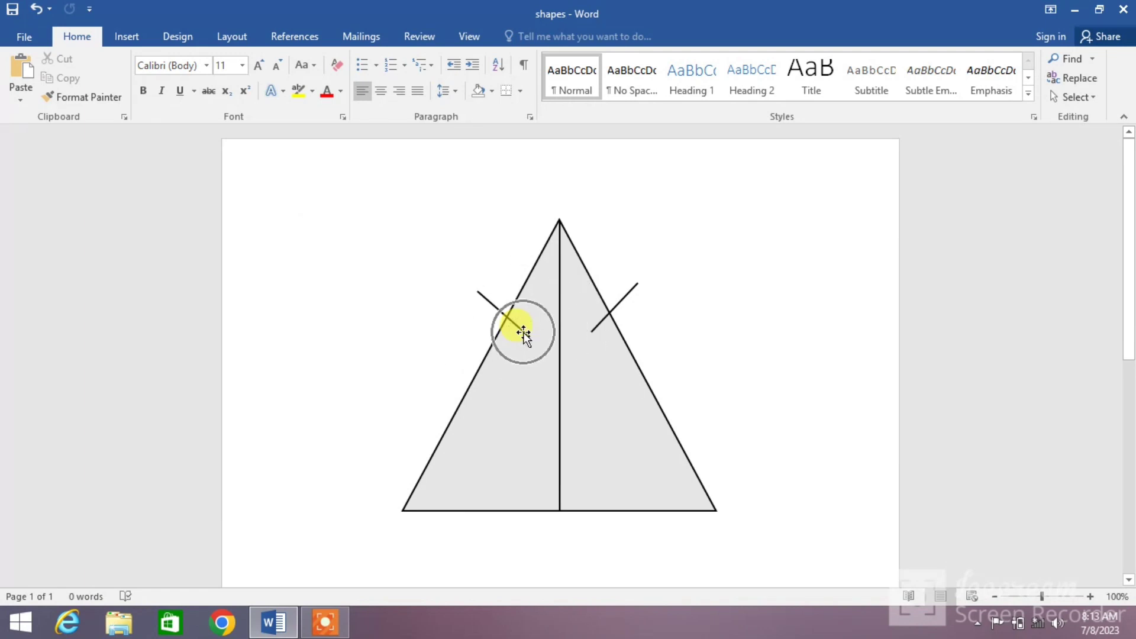
{"action": "left_click", "coordinate": [605, 320]}
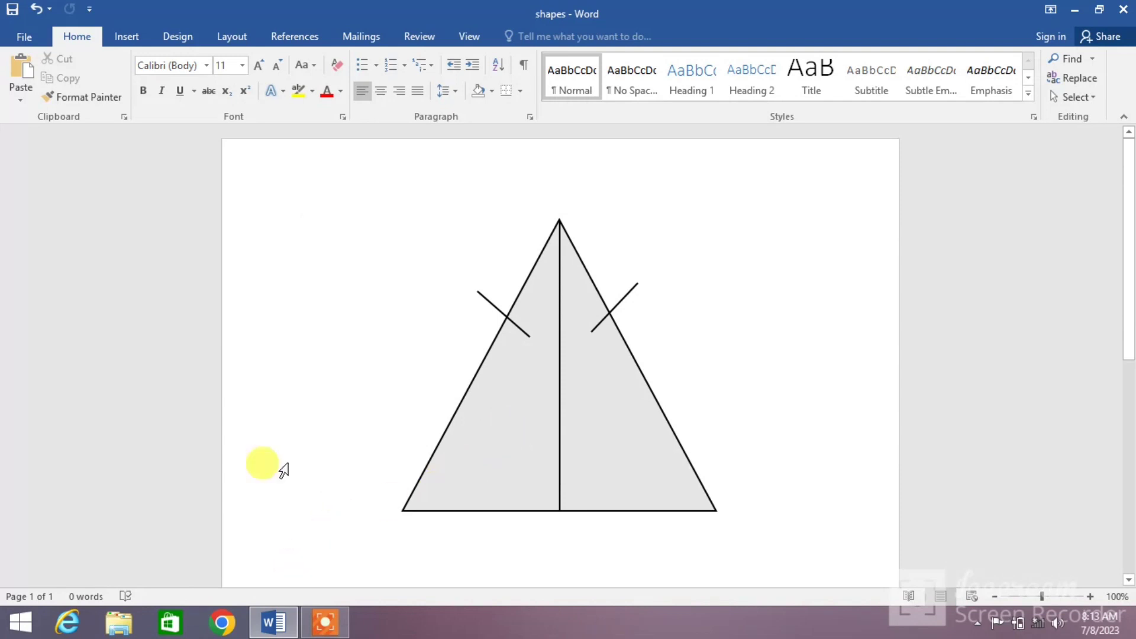
- Create a blank document from File > New and open the Insert Shapes gallery
{"action": "left_click", "coordinate": [21, 37]}
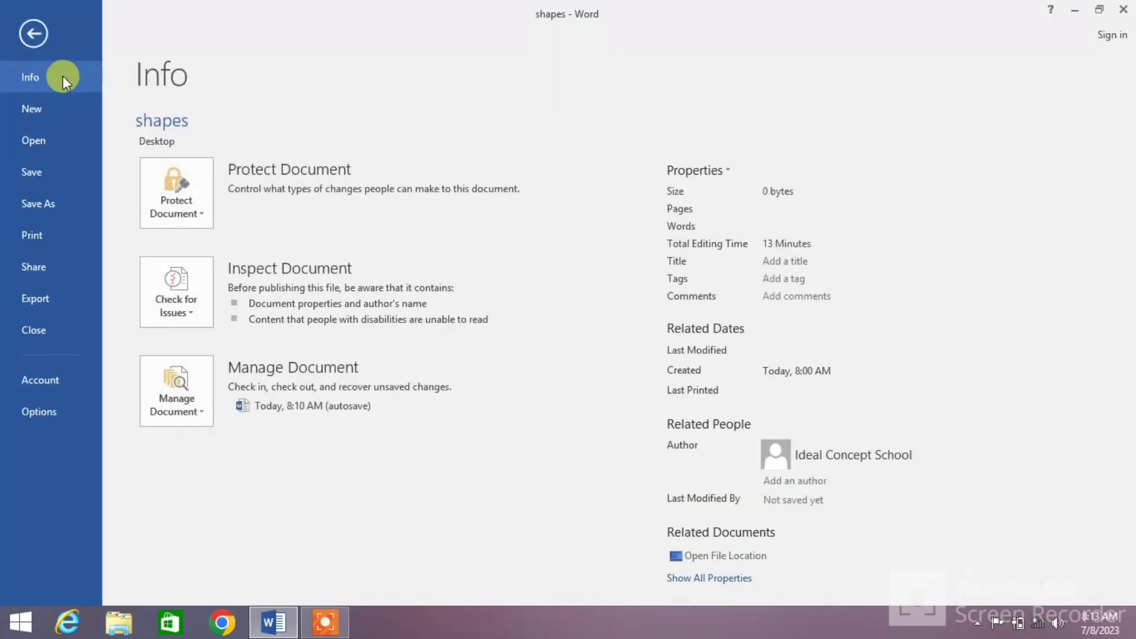
{"action": "left_click", "coordinate": [63, 106]}
{"action": "left_click", "coordinate": [226, 208]}
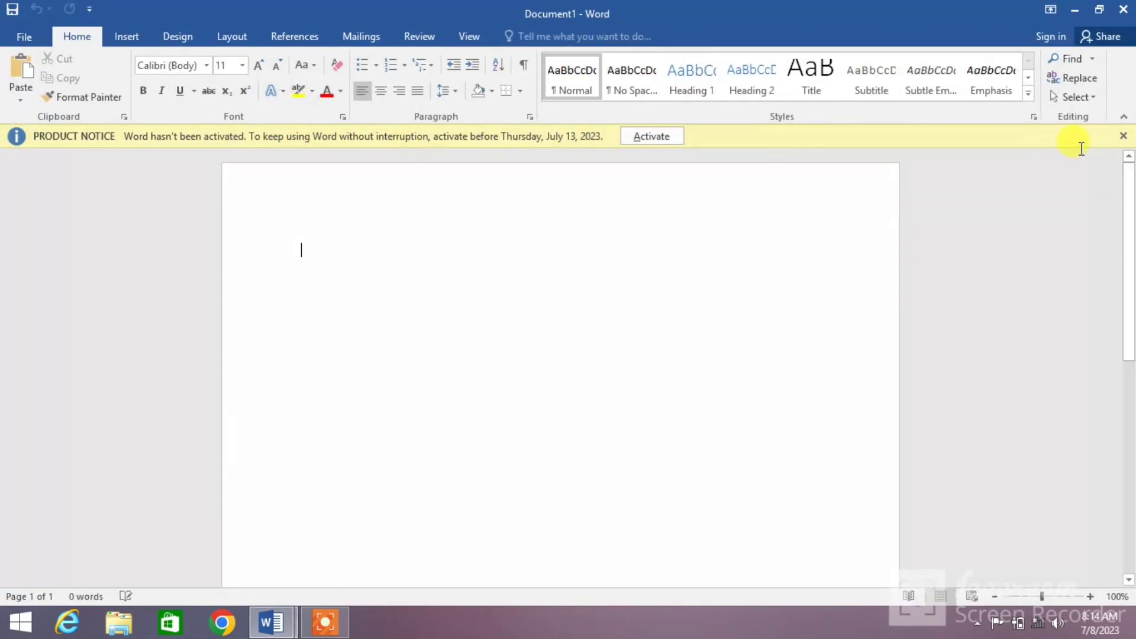
{"action": "left_click", "coordinate": [144, 41]}
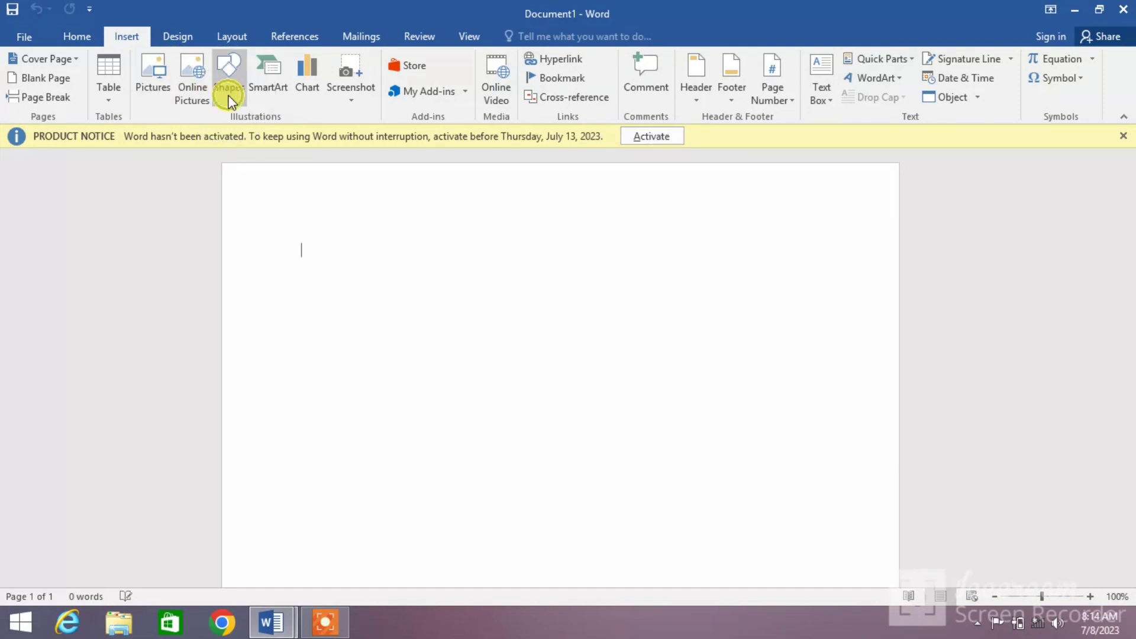
{"action": "left_click", "coordinate": [229, 98]}
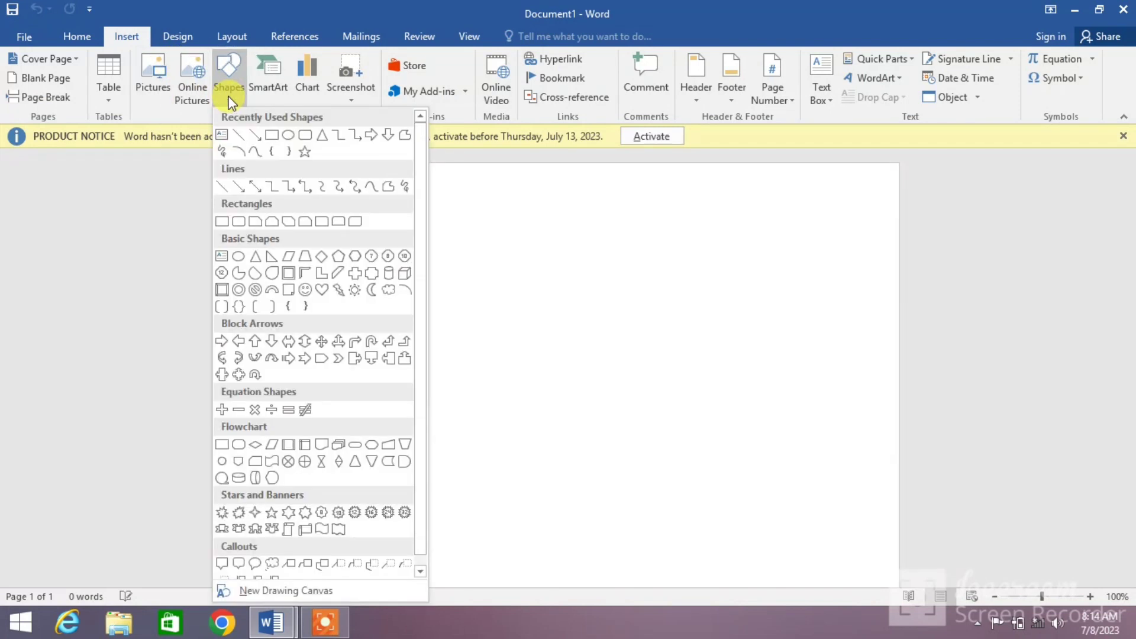
- Draw a large isosceles triangle on the page and select it
{"action": "left_click", "coordinate": [322, 136]}
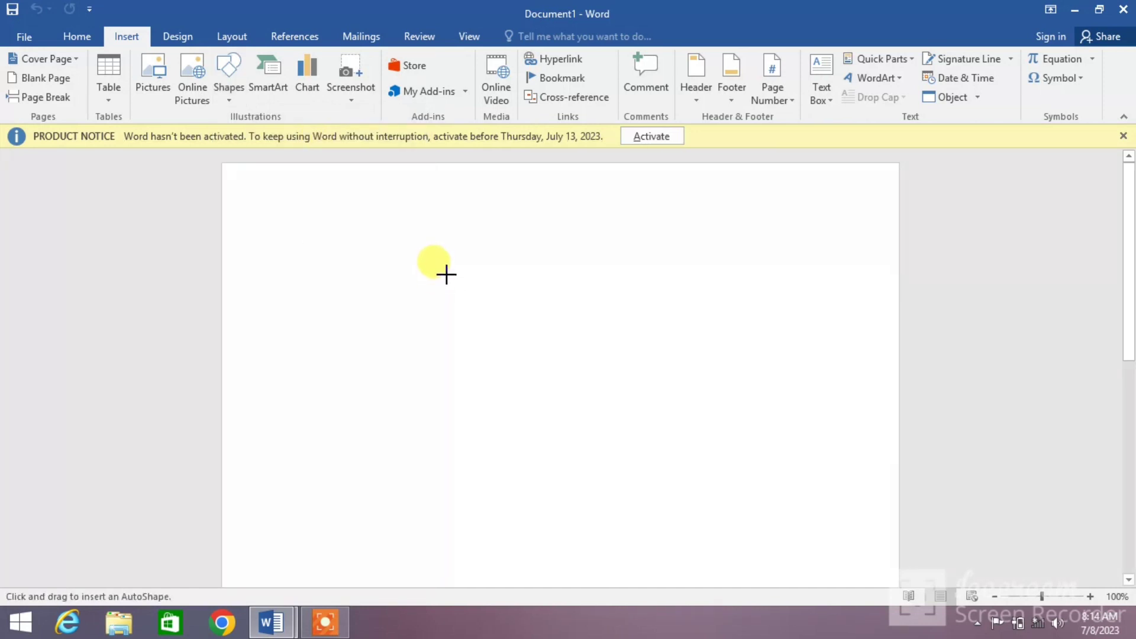
{"action": "left_click_drag", "start_coordinate": [441, 249], "coordinate": [551, 392]}
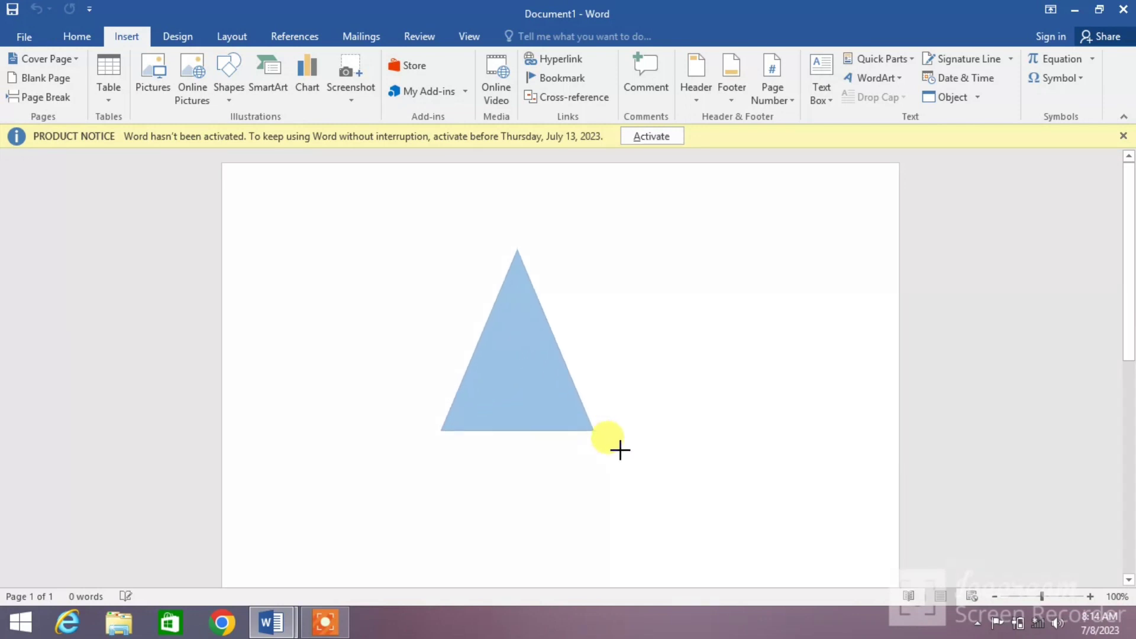
{"action": "left_click_drag", "start_coordinate": [550, 393], "coordinate": [704, 525]}
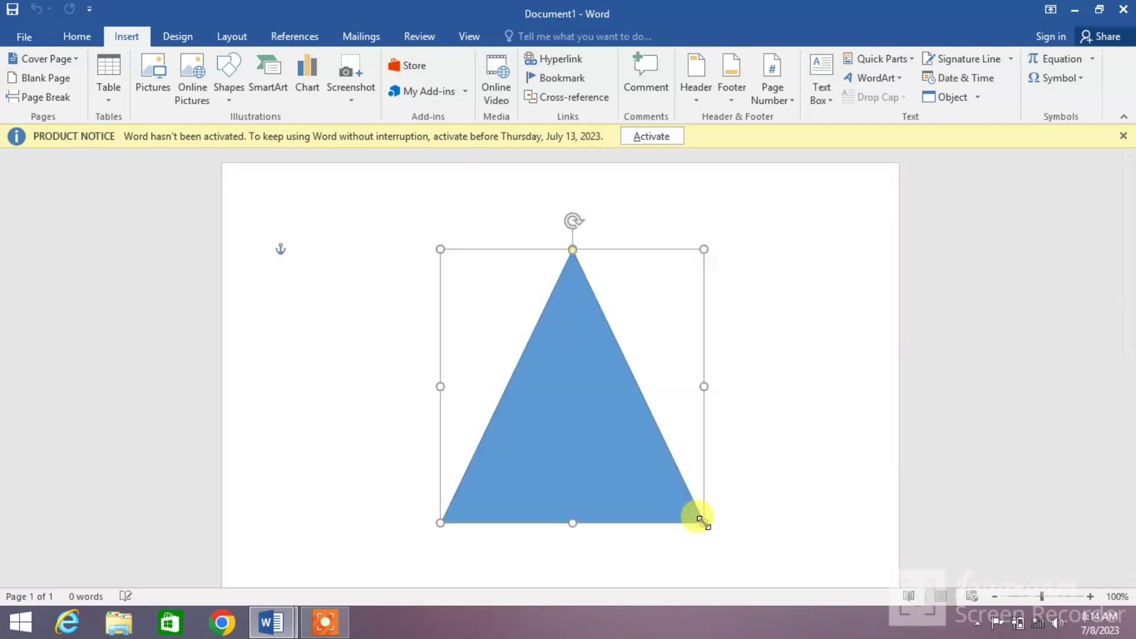
{"action": "left_click", "coordinate": [589, 395]}
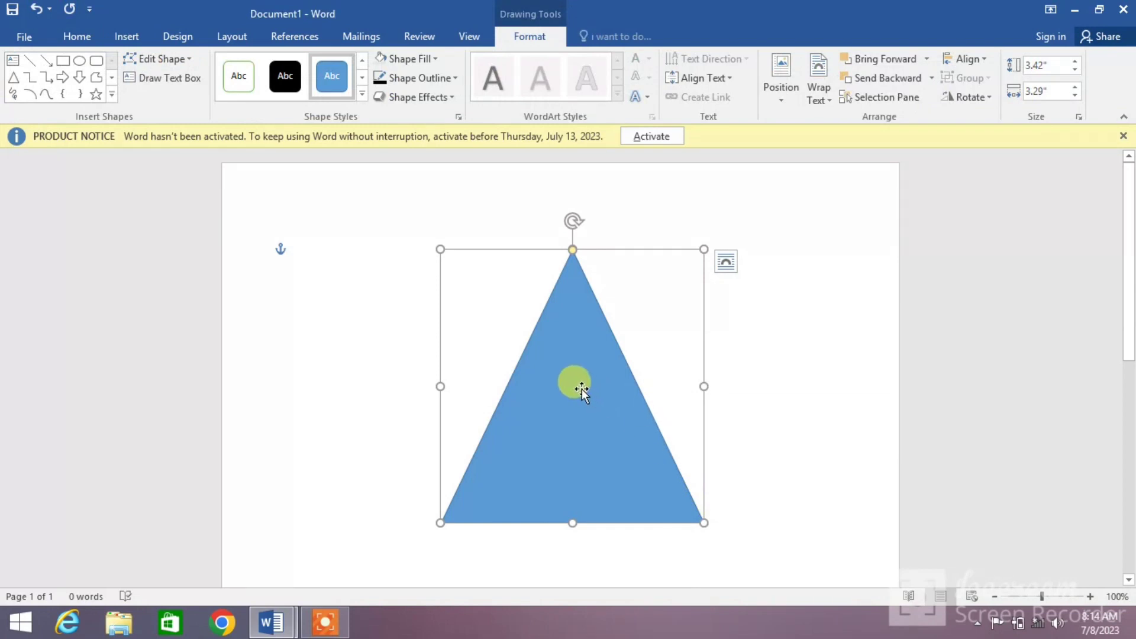
- Fill the triangle light grey and give it a black 1½ pt outline
{"action": "left_click", "coordinate": [438, 62]}
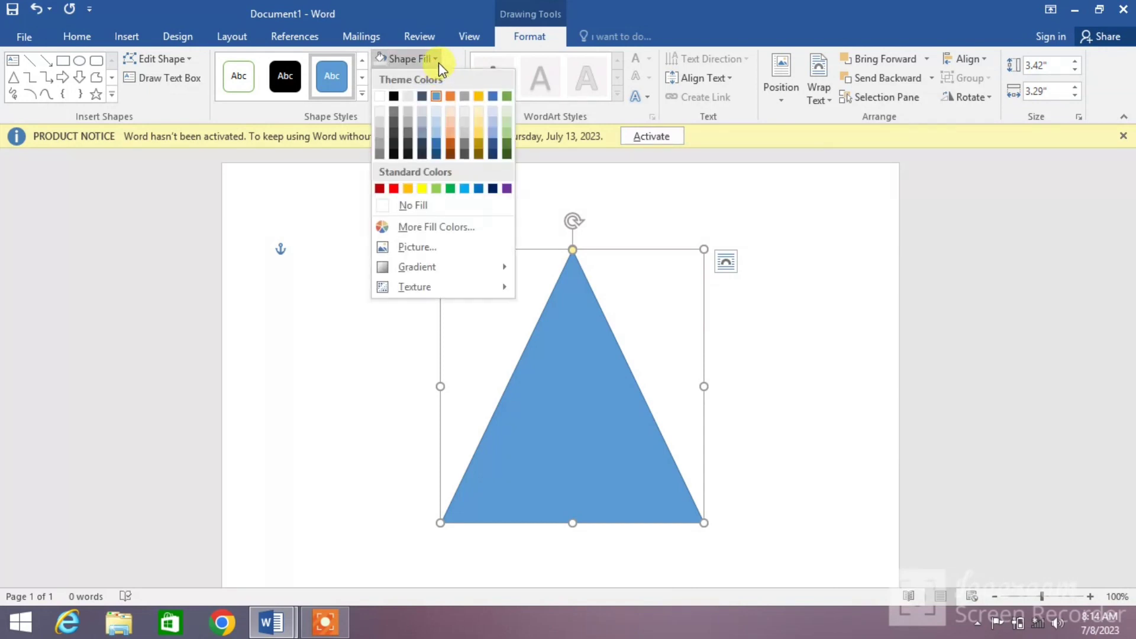
{"action": "left_click", "coordinate": [409, 94]}
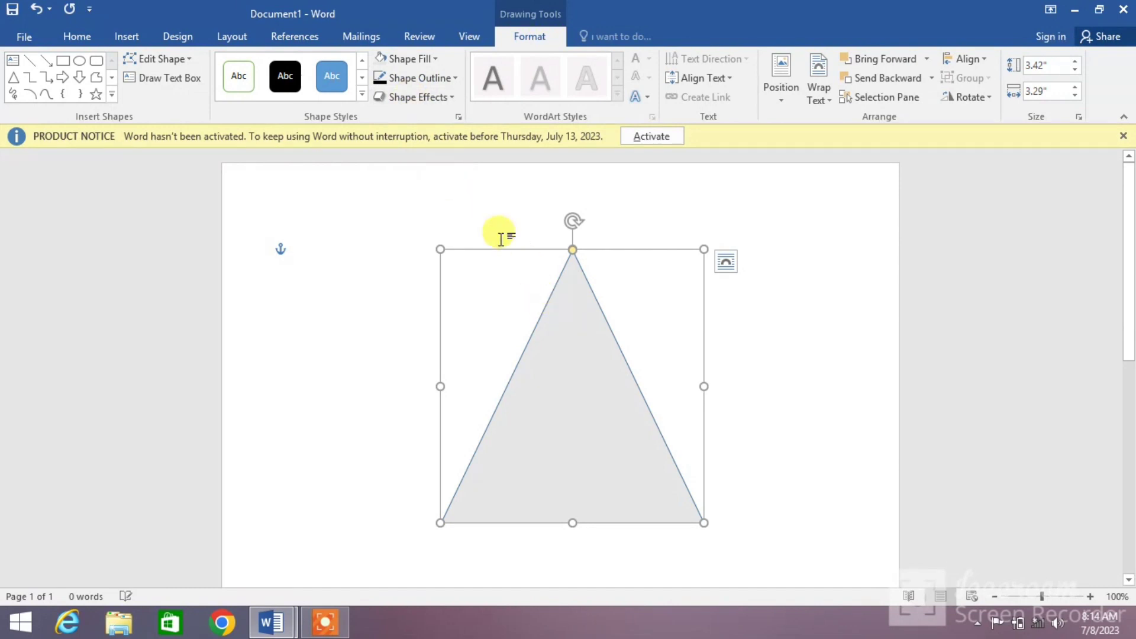
{"action": "left_click", "coordinate": [454, 81]}
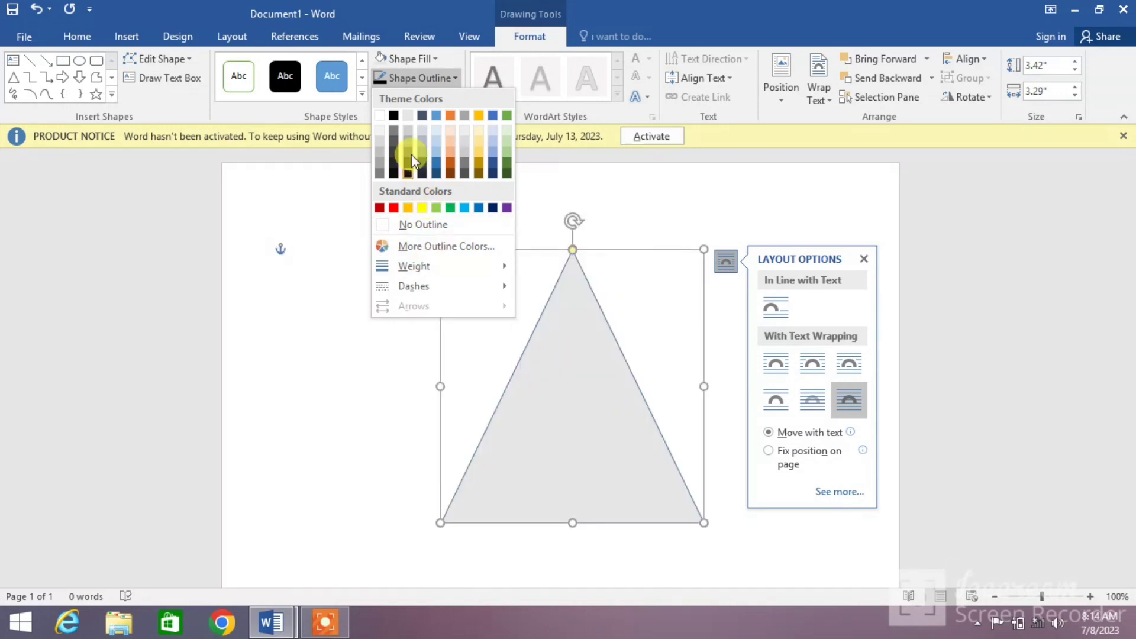
{"action": "left_click", "coordinate": [393, 118]}
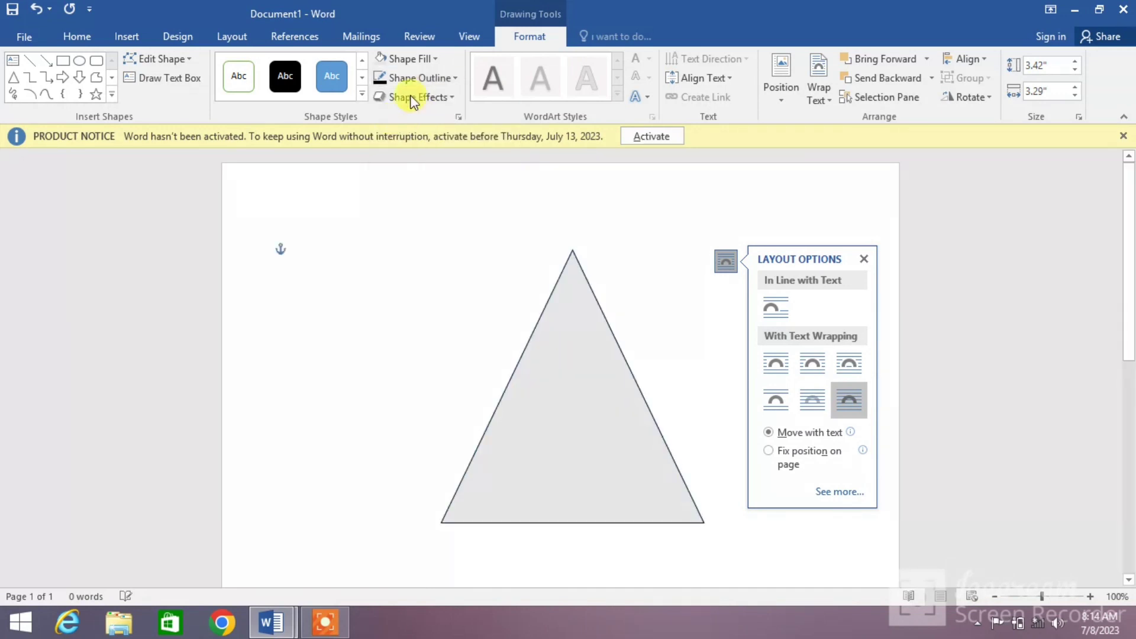
{"action": "left_click", "coordinate": [441, 79]}
{"action": "mouse_move", "coordinate": [435, 267]}
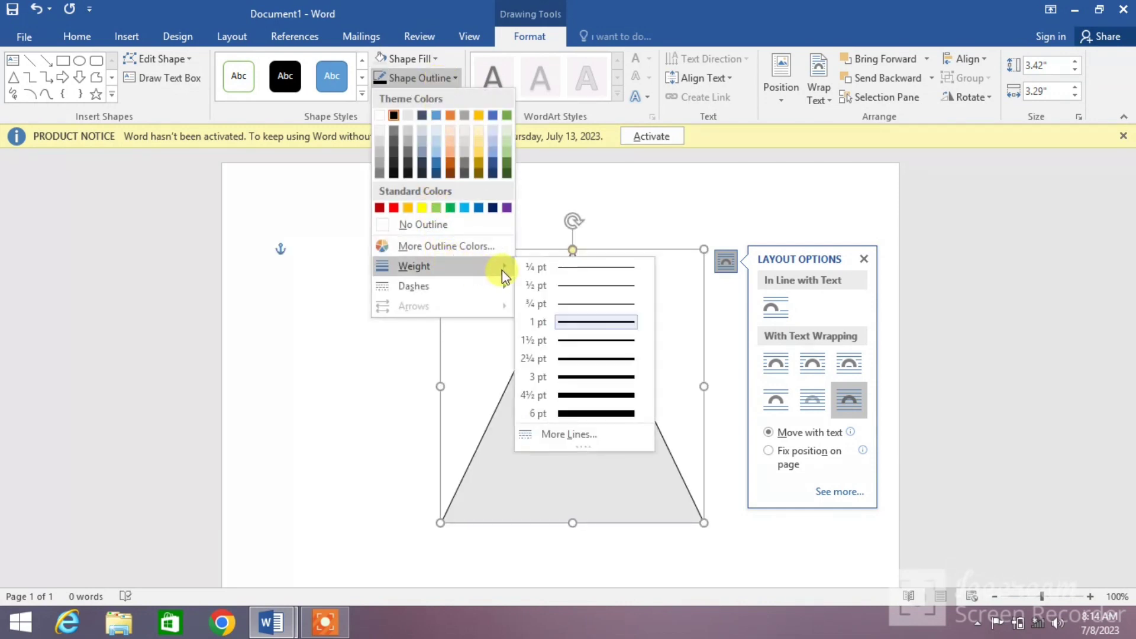
{"action": "left_click", "coordinate": [586, 345]}
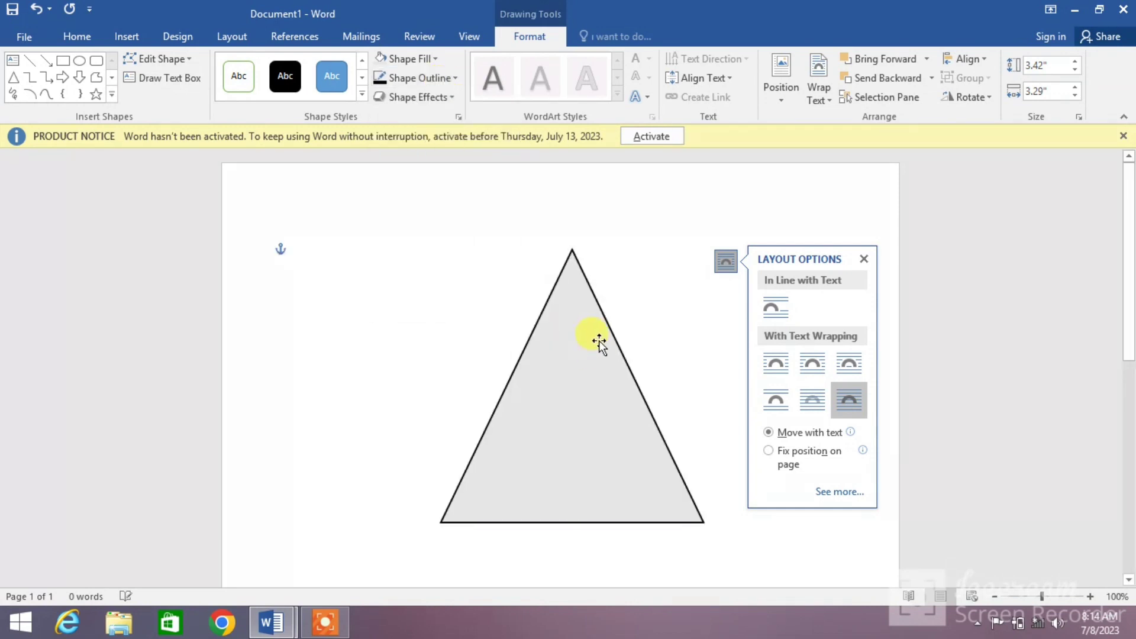
- Draw a straight line from the triangle's apex down to its base midpoint
{"action": "left_click", "coordinate": [127, 40]}
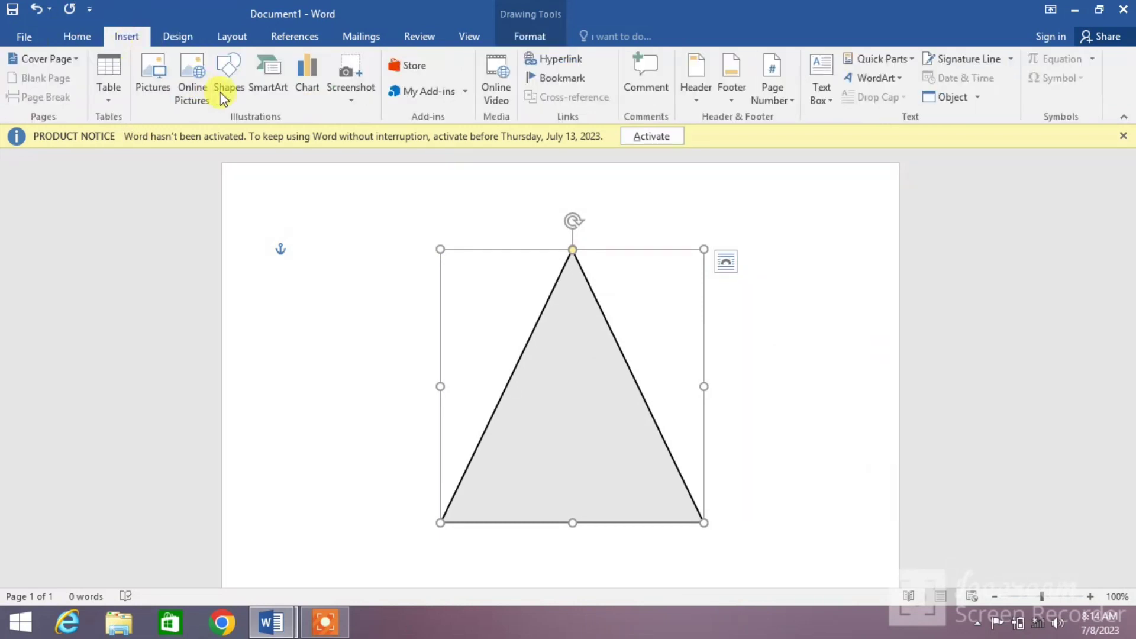
{"action": "left_click", "coordinate": [228, 87]}
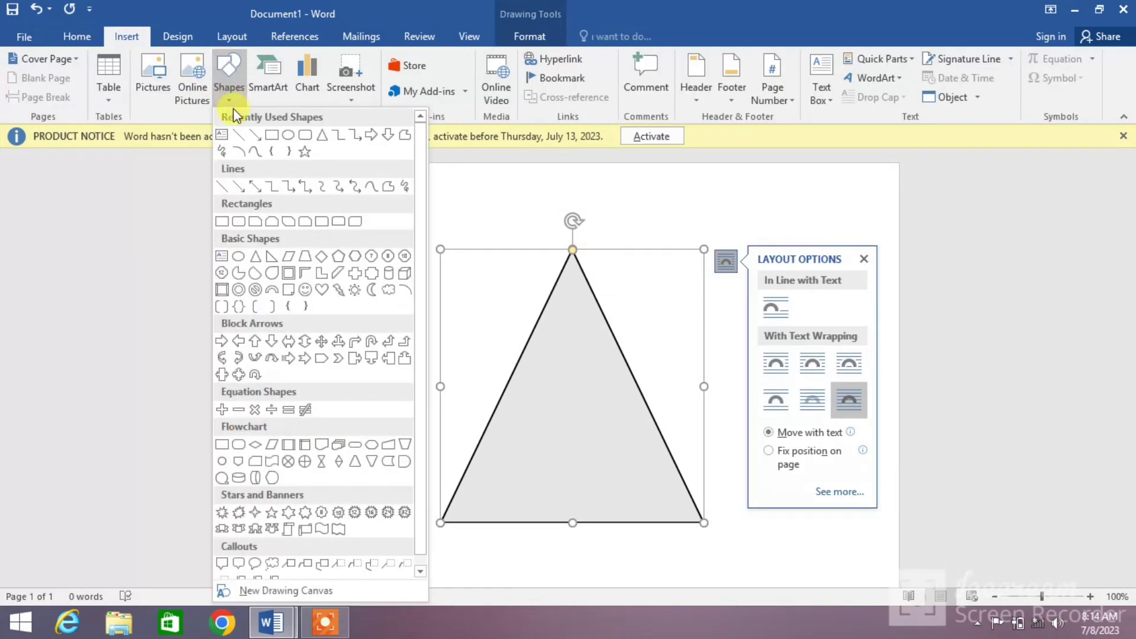
{"action": "left_click", "coordinate": [237, 134]}
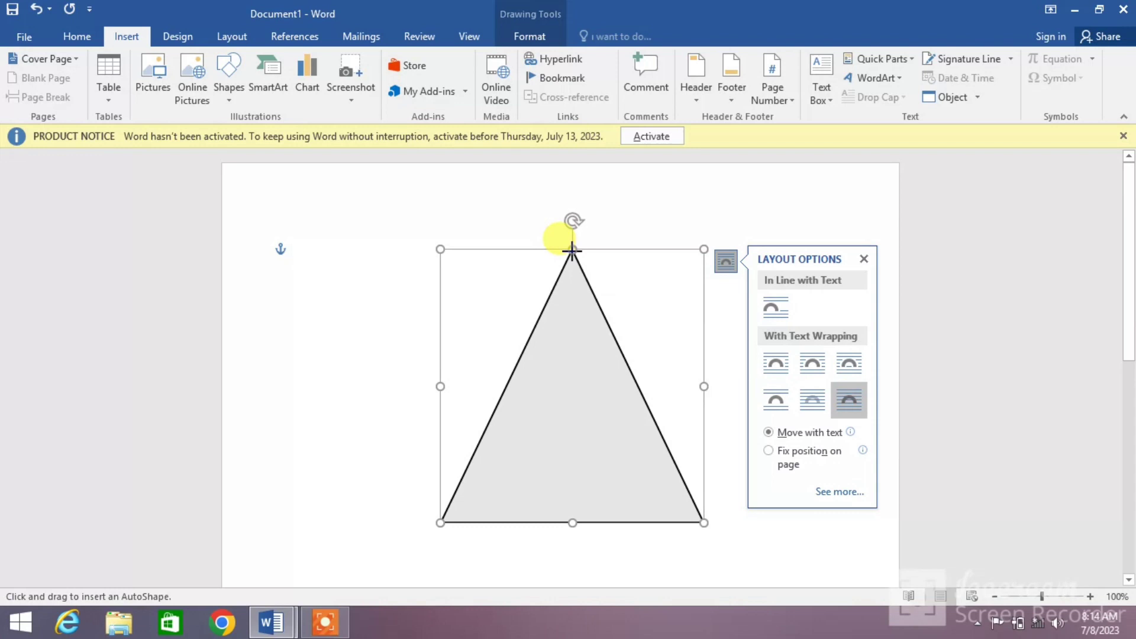
{"action": "left_click_drag", "start_coordinate": [572, 250], "coordinate": [565, 309]}
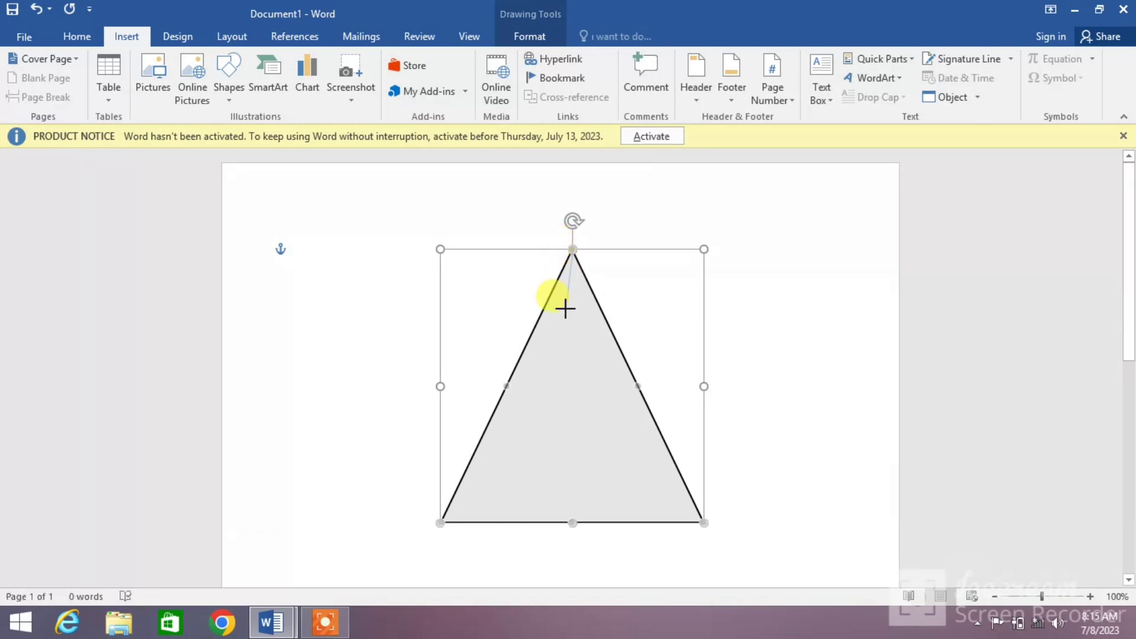
{"action": "left_click_drag", "start_coordinate": [566, 308], "coordinate": [572, 522]}
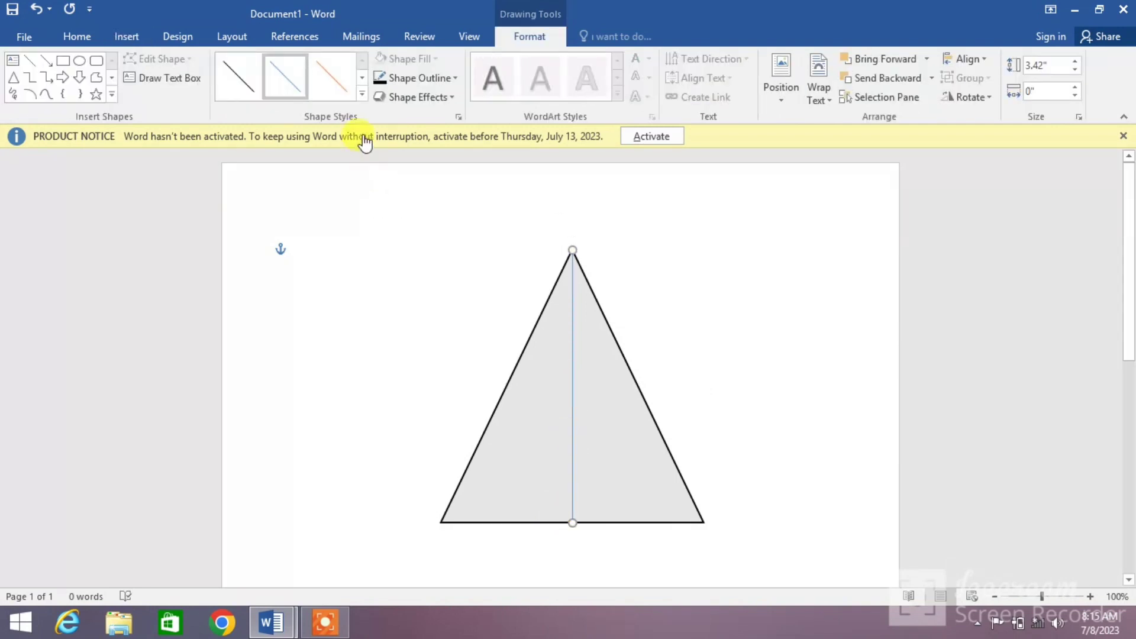
- Make the vertical center line black with a 1½ pt weight
{"action": "left_click", "coordinate": [447, 81]}
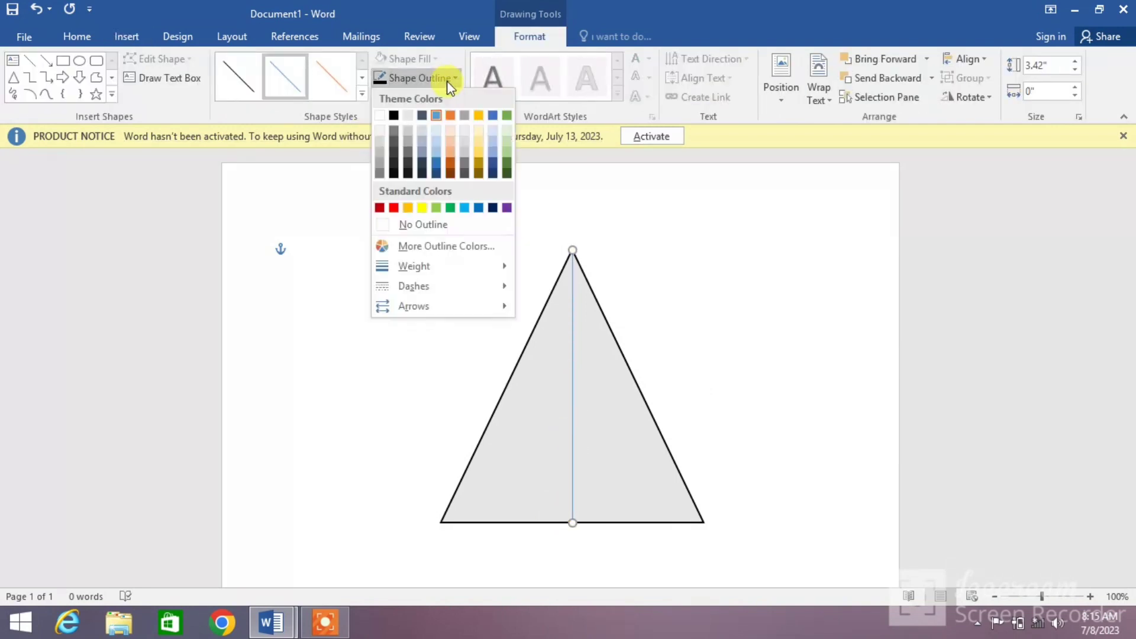
{"action": "left_click", "coordinate": [397, 116]}
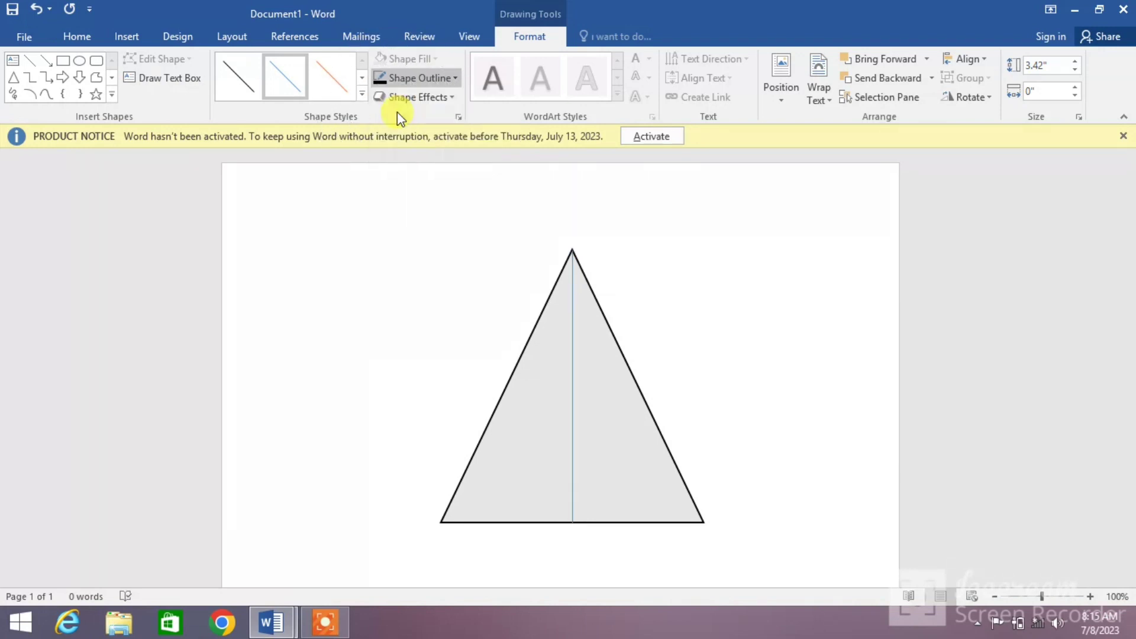
{"action": "left_click", "coordinate": [451, 85]}
{"action": "mouse_move", "coordinate": [435, 267]}
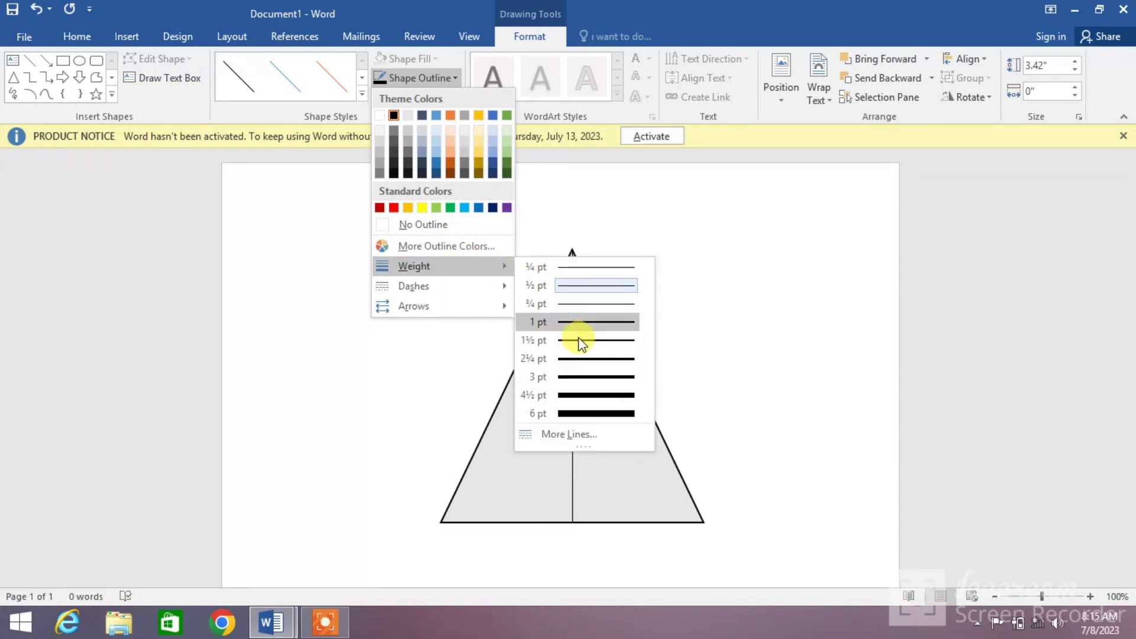
{"action": "left_click", "coordinate": [582, 344]}
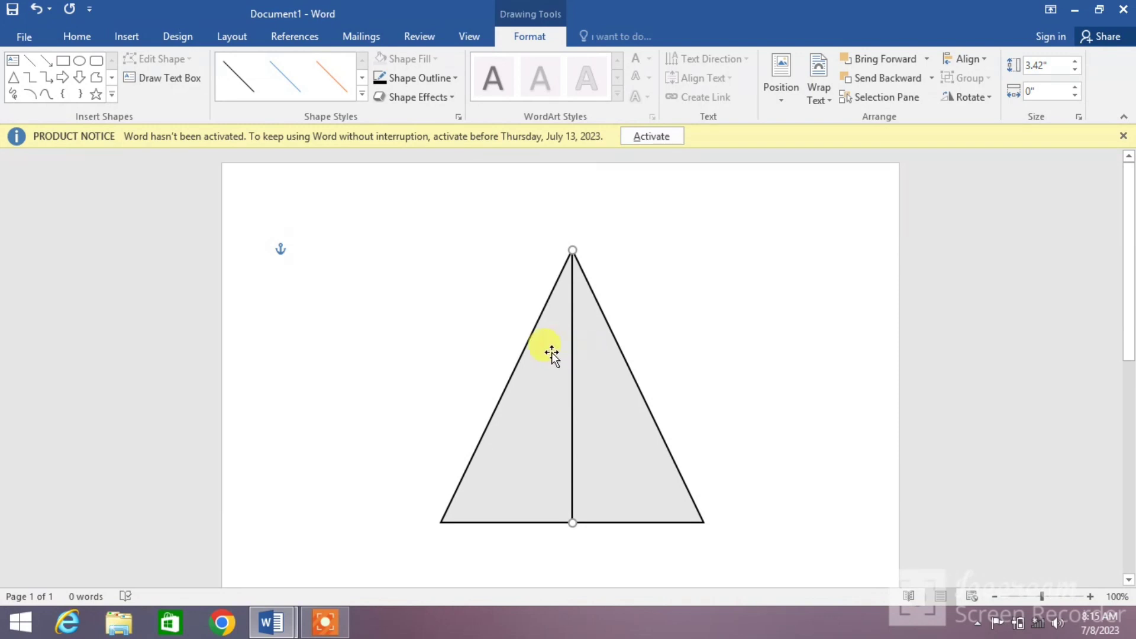
- Draw a short line across the triangle's left side, styled plain black and thickened
{"action": "left_click", "coordinate": [29, 61]}
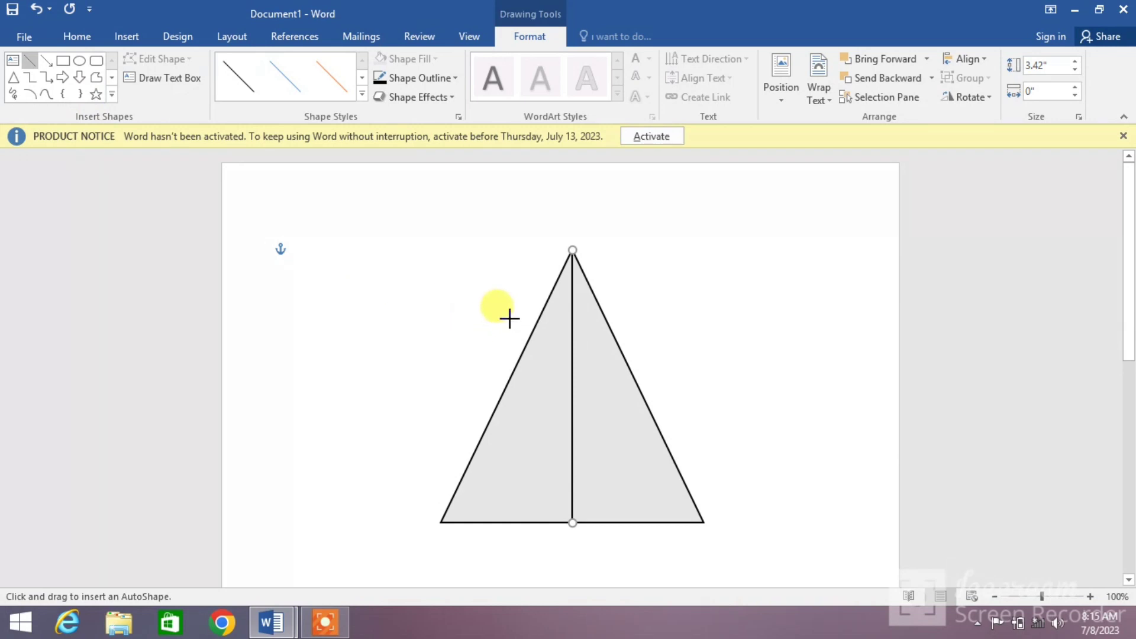
{"action": "left_click_drag", "start_coordinate": [501, 311], "coordinate": [532, 372]}
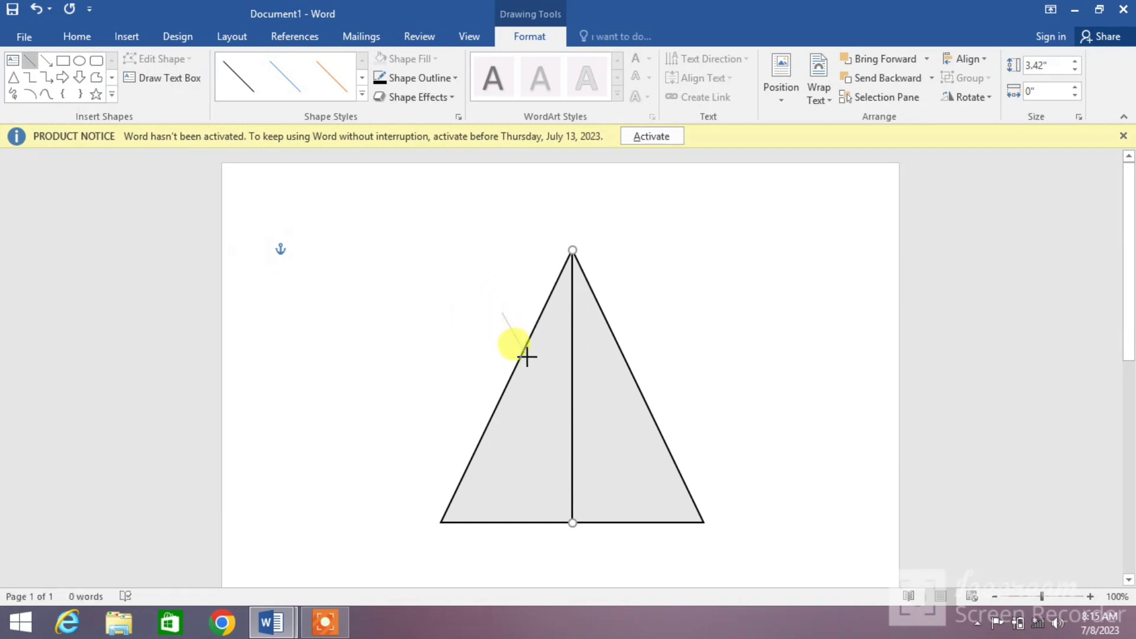
{"action": "left_click_drag", "start_coordinate": [535, 374], "coordinate": [536, 375]}
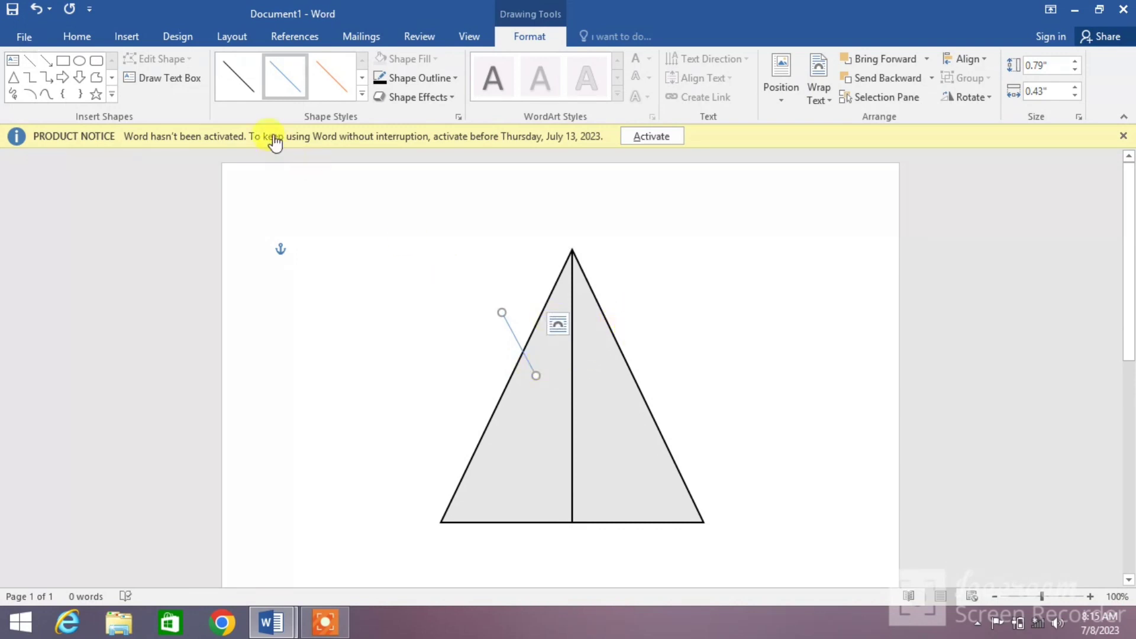
{"action": "left_click", "coordinate": [234, 79]}
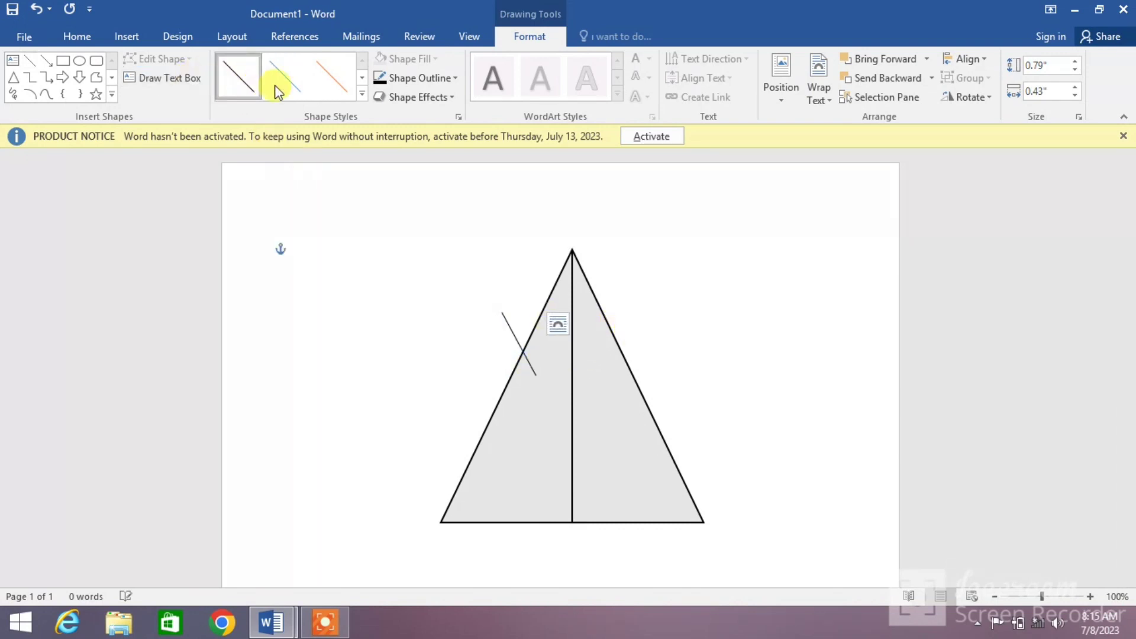
{"action": "left_click", "coordinate": [452, 80]}
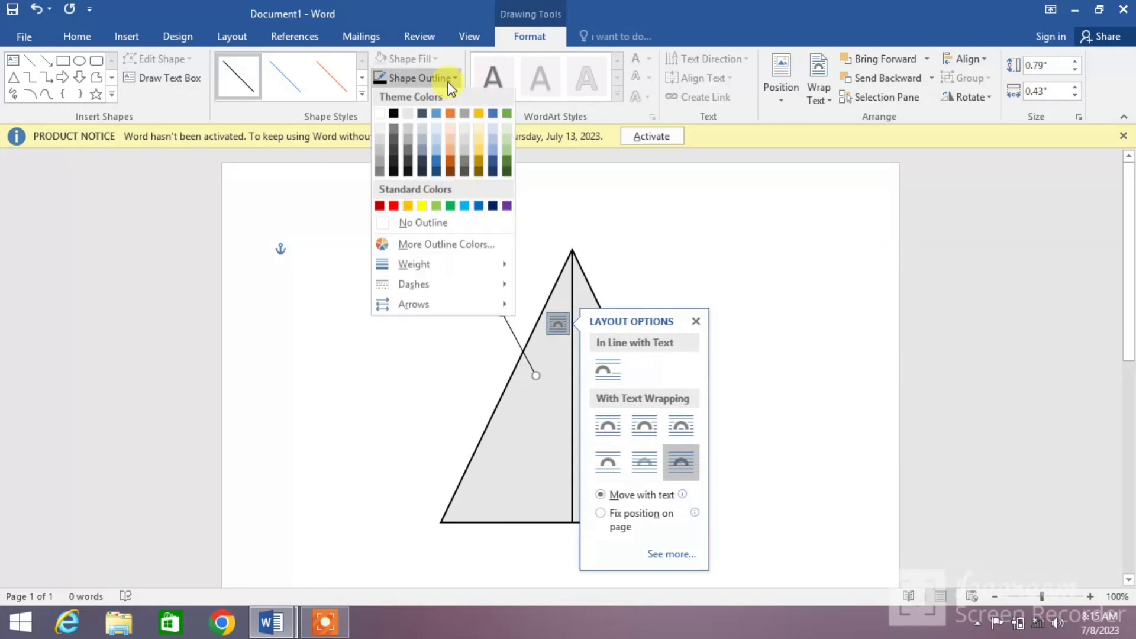
{"action": "mouse_move", "coordinate": [439, 266]}
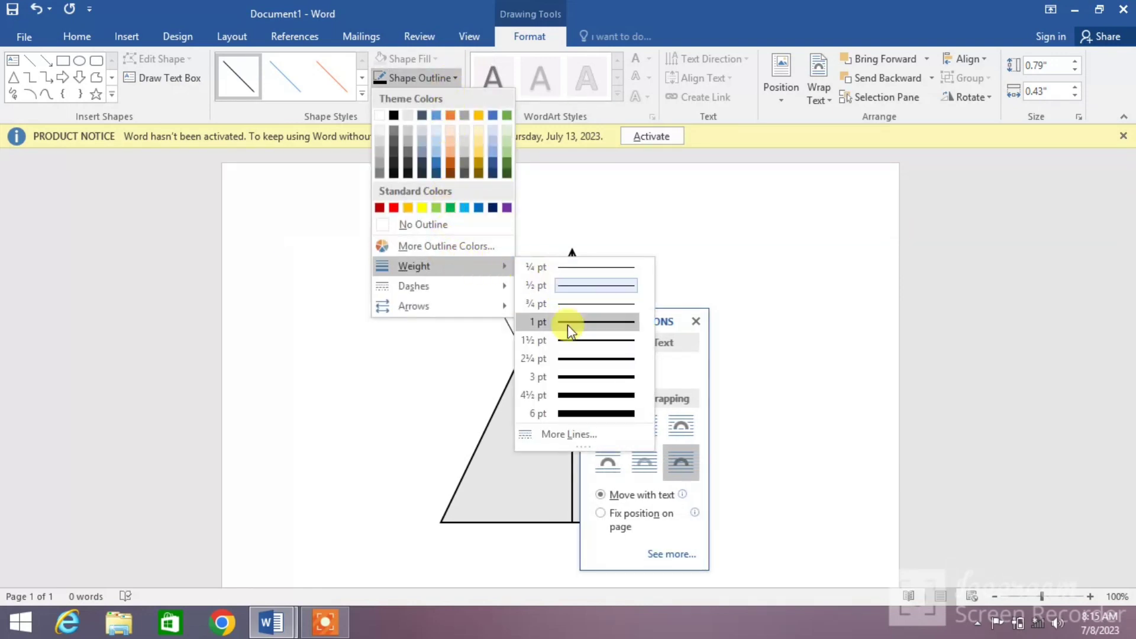
{"action": "left_click", "coordinate": [574, 335]}
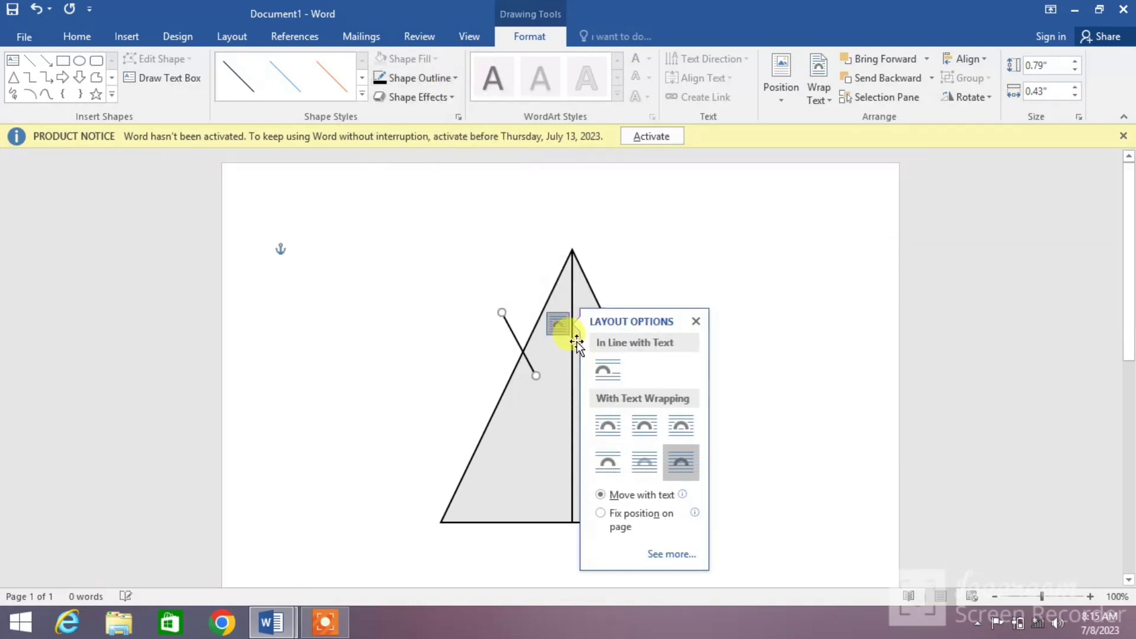
{"action": "left_click", "coordinate": [31, 58]}
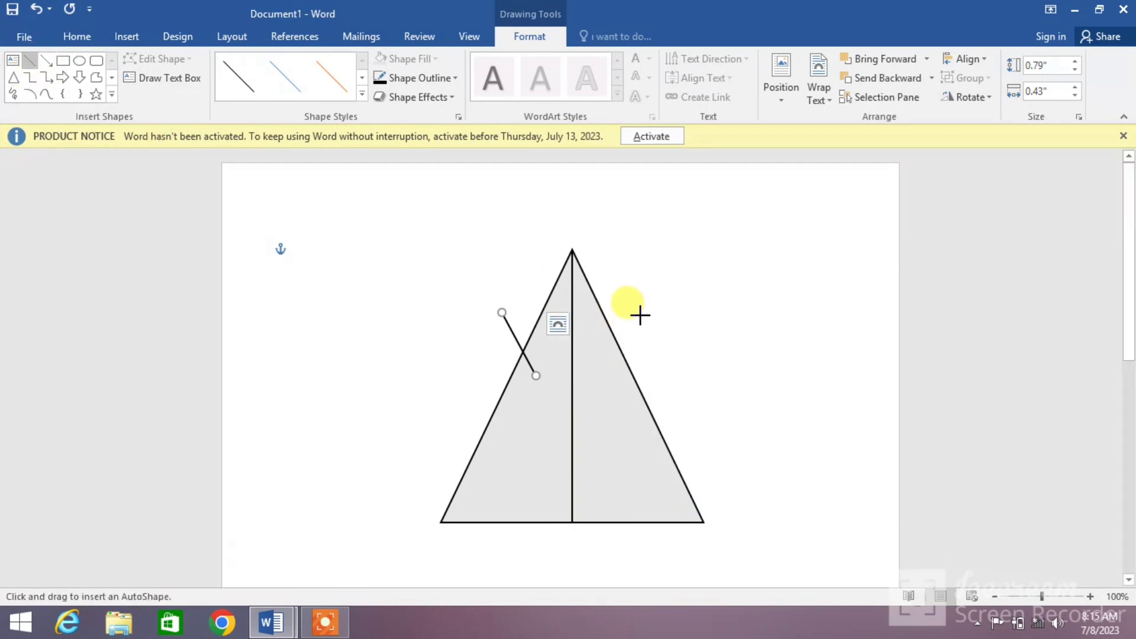
- Draw a short line across the triangle's right side and thicken its outline
{"action": "left_click_drag", "start_coordinate": [643, 315], "coordinate": [607, 369]}
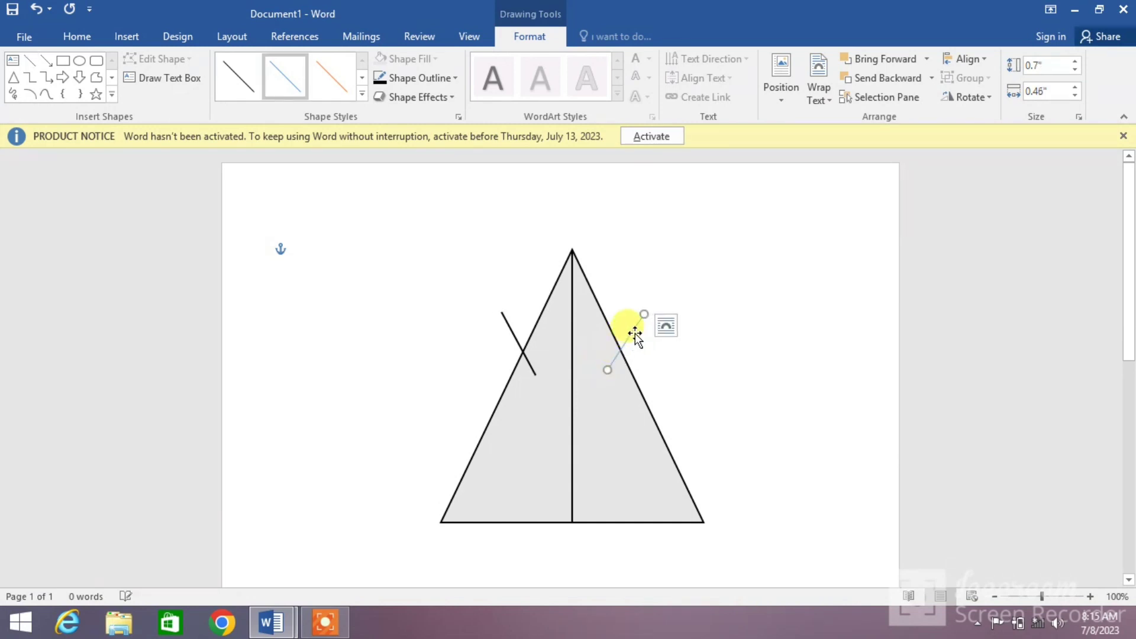
{"action": "left_click_drag", "start_coordinate": [645, 311], "coordinate": [646, 313]}
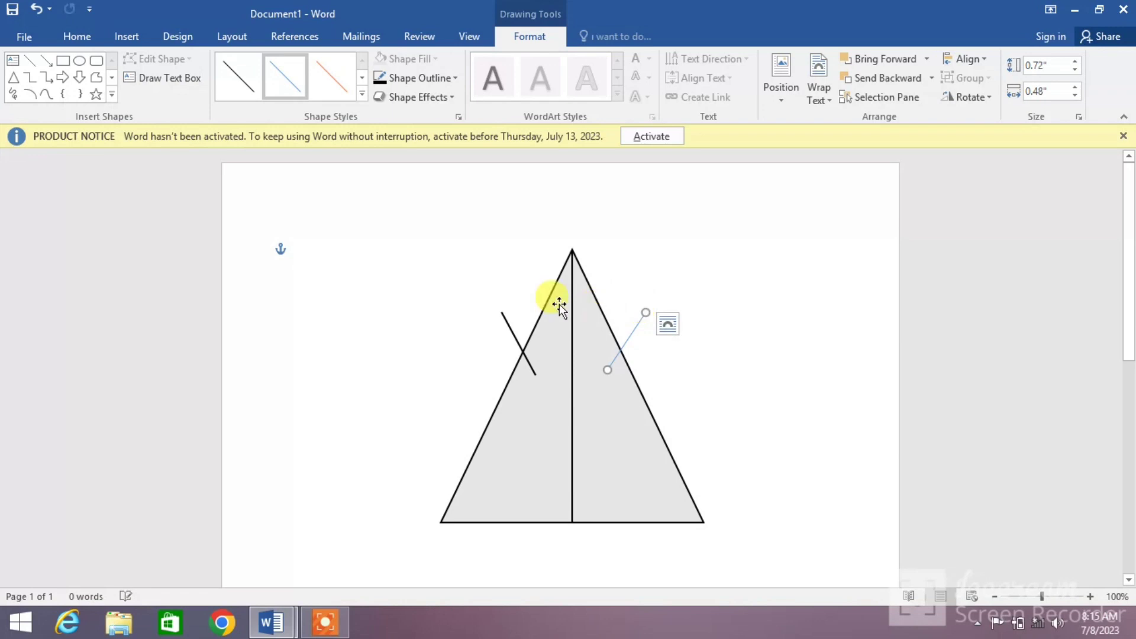
{"action": "left_click", "coordinate": [443, 84]}
{"action": "mouse_move", "coordinate": [414, 267]}
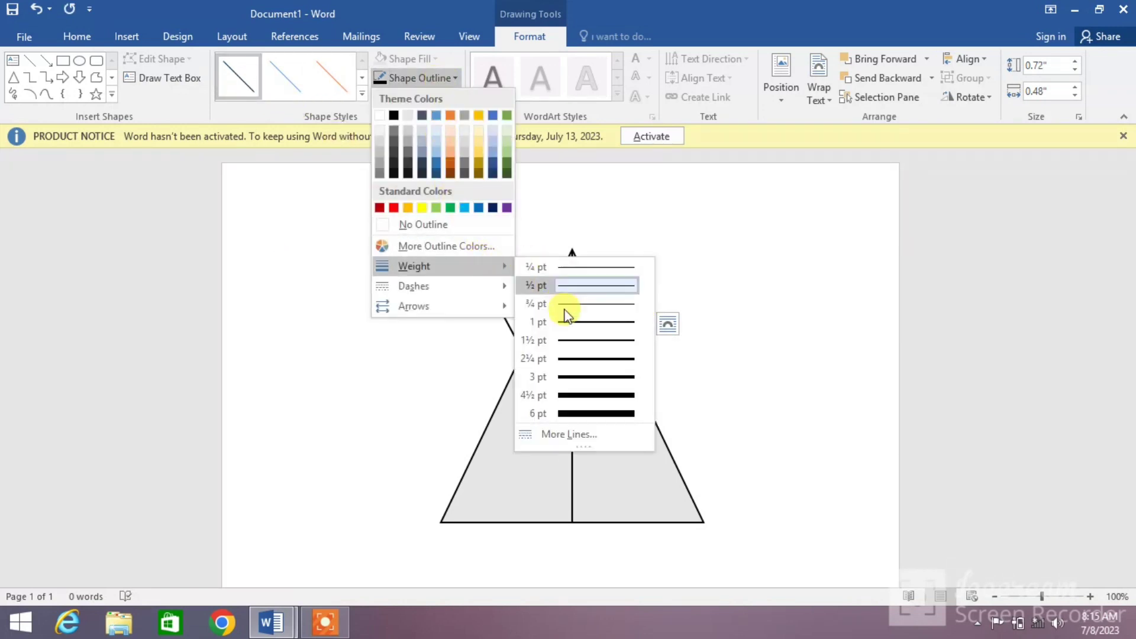
{"action": "left_click", "coordinate": [576, 338]}
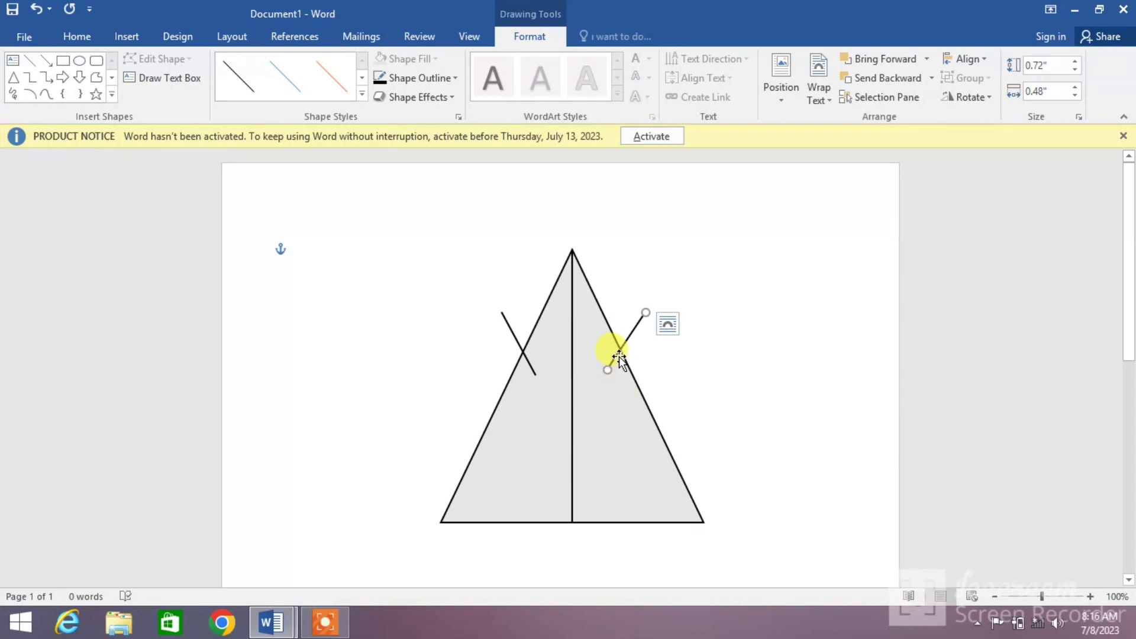
- Add the left crossing line, vertical center line and triangle to the selection
{"action": "left_click", "coordinate": [518, 341], "text": "shift"}
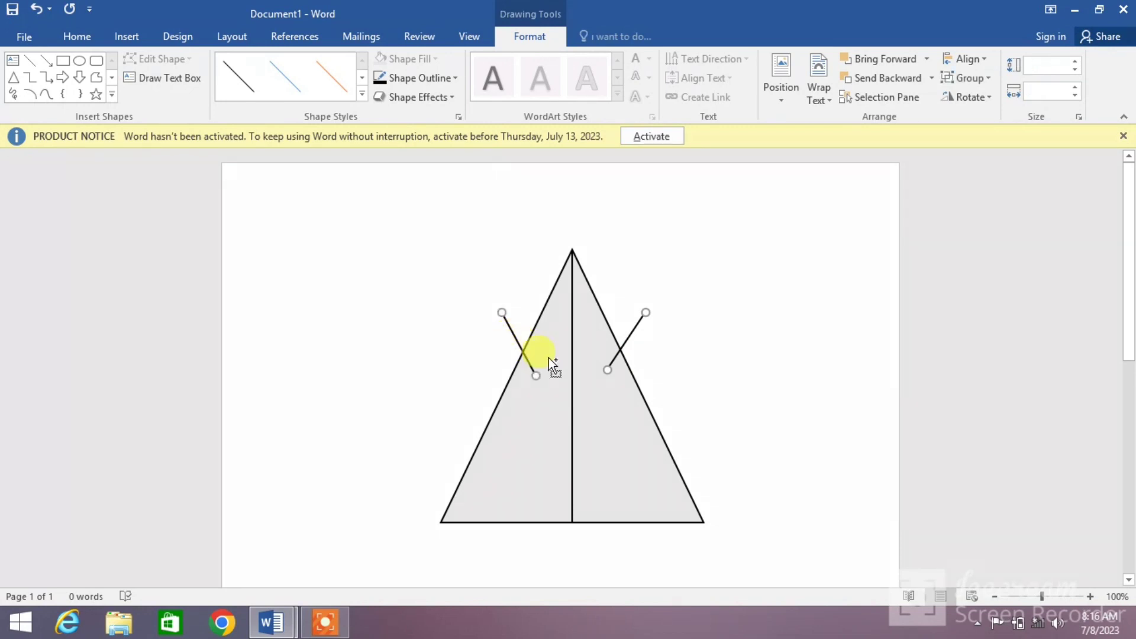
{"action": "left_click", "coordinate": [573, 406], "text": "shift"}
{"action": "left_click", "coordinate": [649, 472], "text": "shift"}
{"action": "left_click", "coordinate": [658, 458], "text": "shift"}
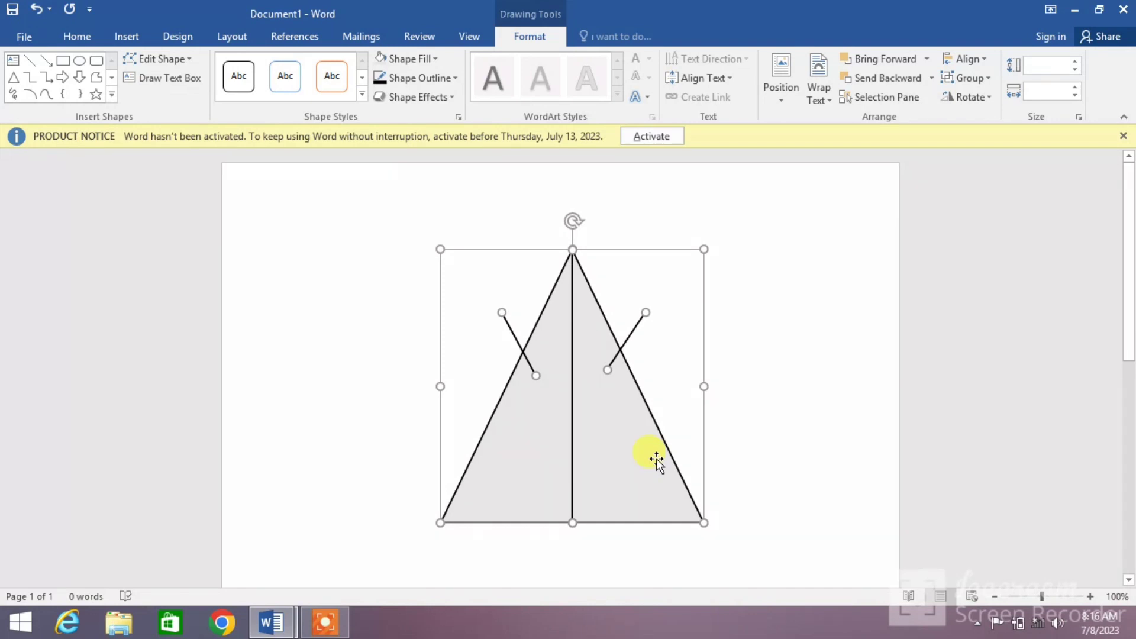
- Group the selected triangle and lines using the right-click Group command
{"action": "right_click", "coordinate": [632, 431]}
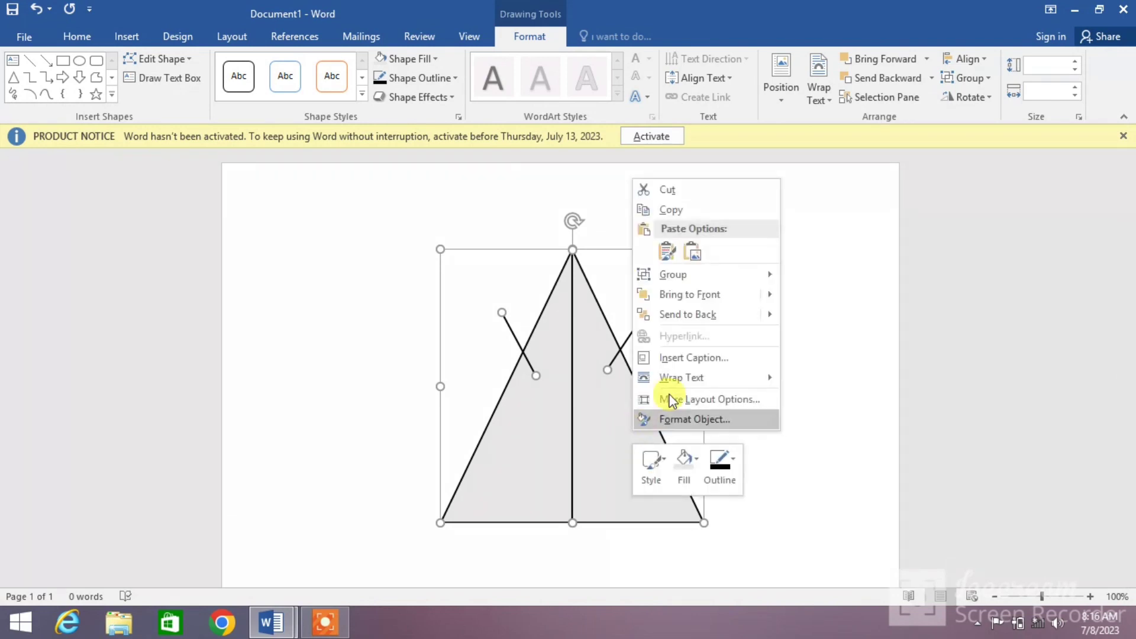
{"action": "mouse_move", "coordinate": [702, 276]}
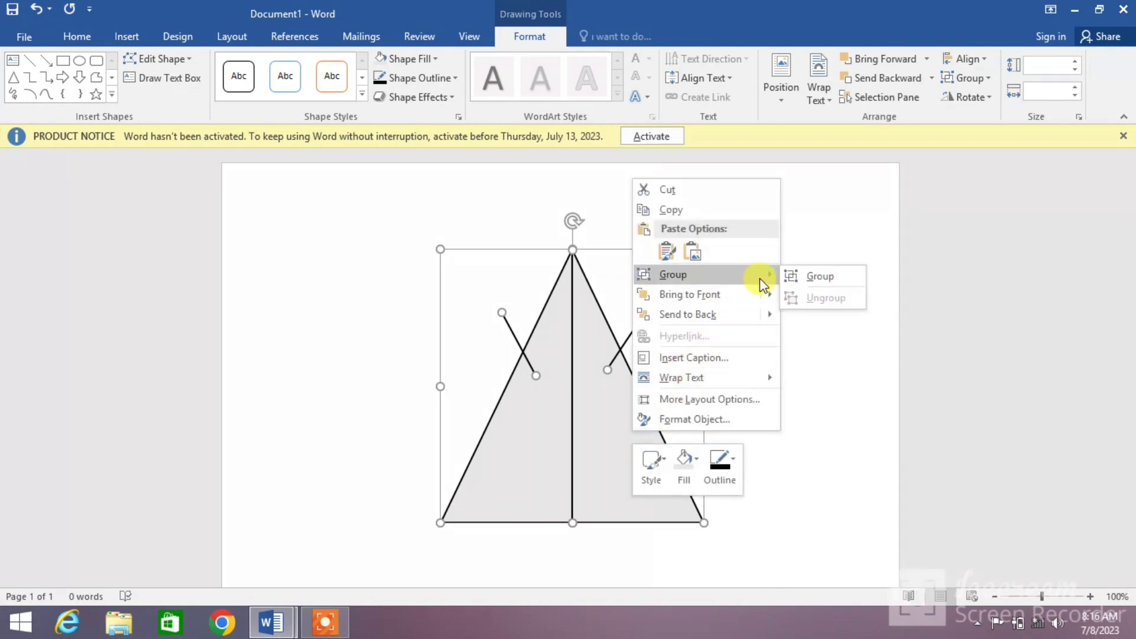
{"action": "left_click", "coordinate": [799, 275]}
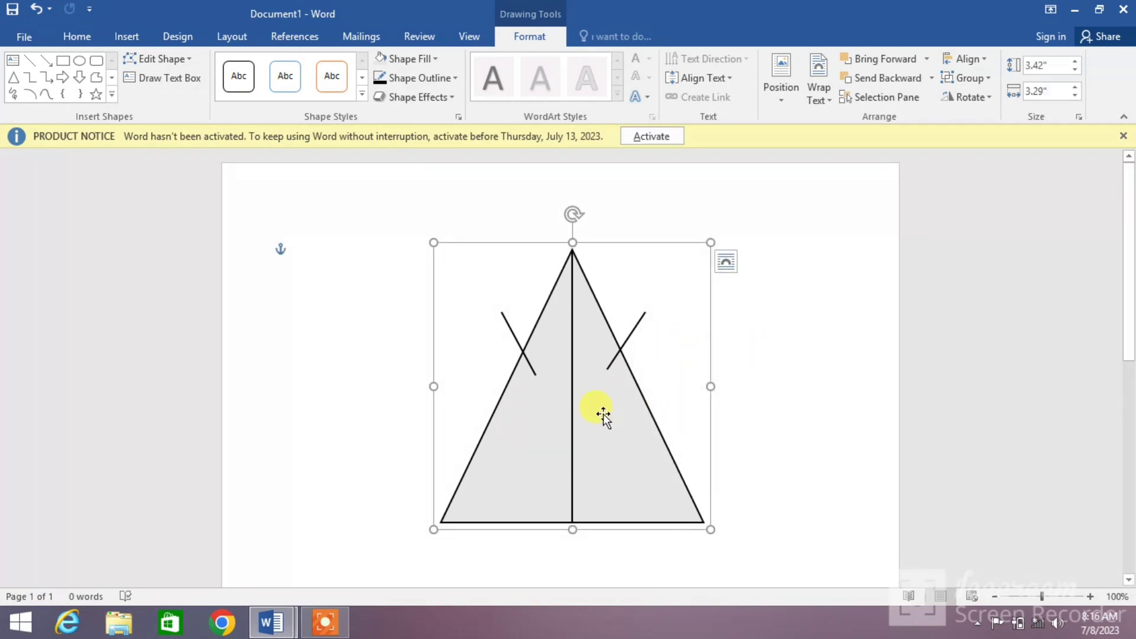
- Drag the grouped triangle figure a short distance and settle it into its final position
{"action": "left_click_drag", "start_coordinate": [654, 413], "coordinate": [607, 446]}
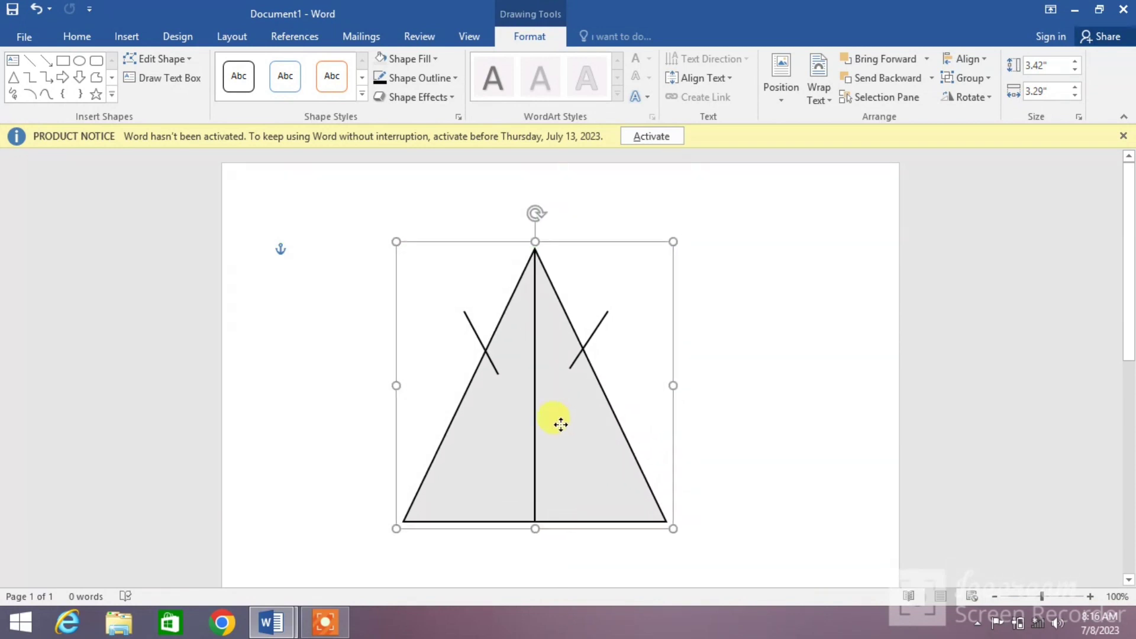
{"action": "left_click_drag", "start_coordinate": [607, 445], "coordinate": [599, 417]}
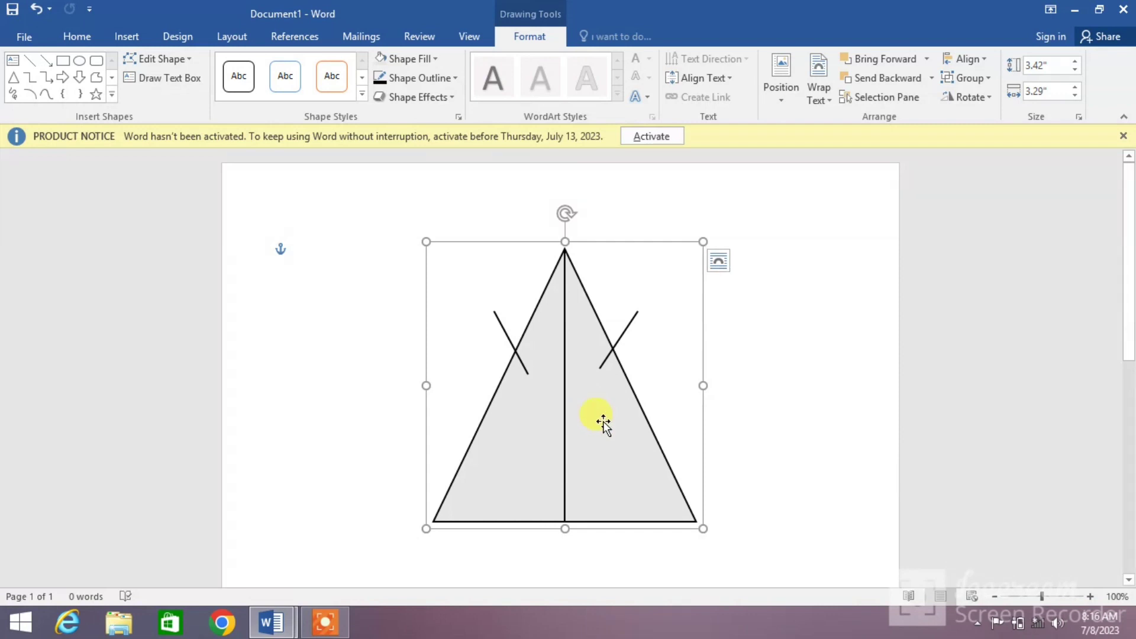